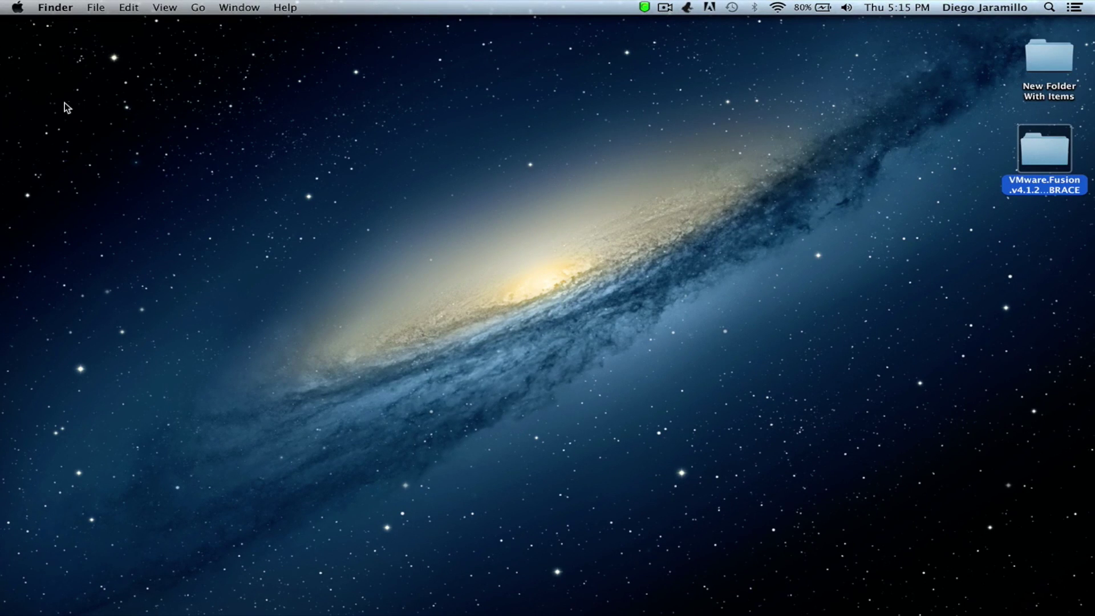
# - Hide the browser and open the VMware Fusion download folder on the desktop
pyautogui.click(170, 120)
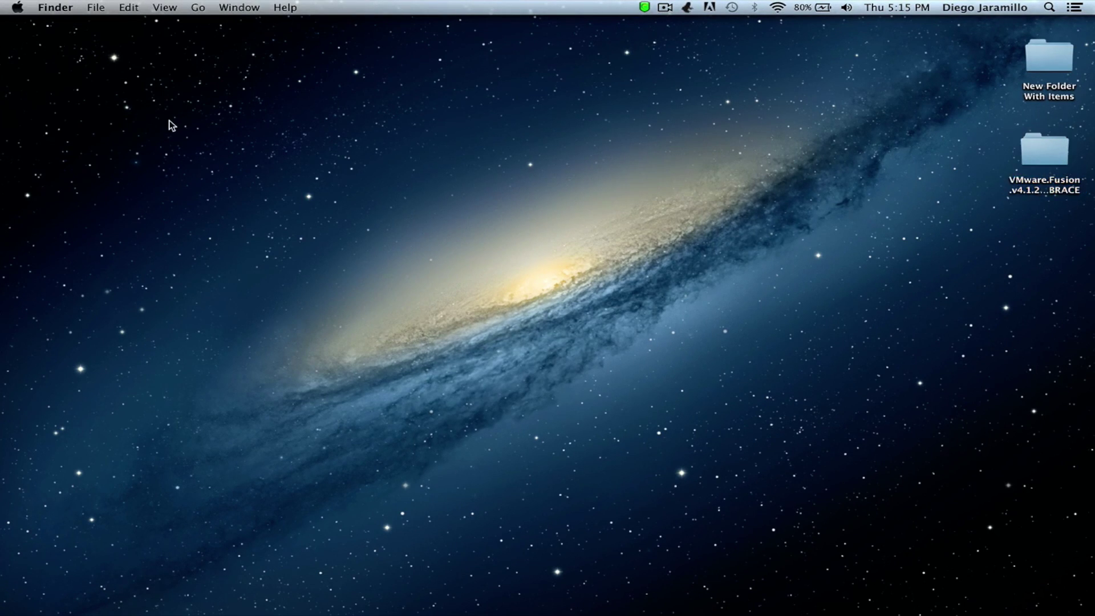
pyautogui.moveTo(983, 609)
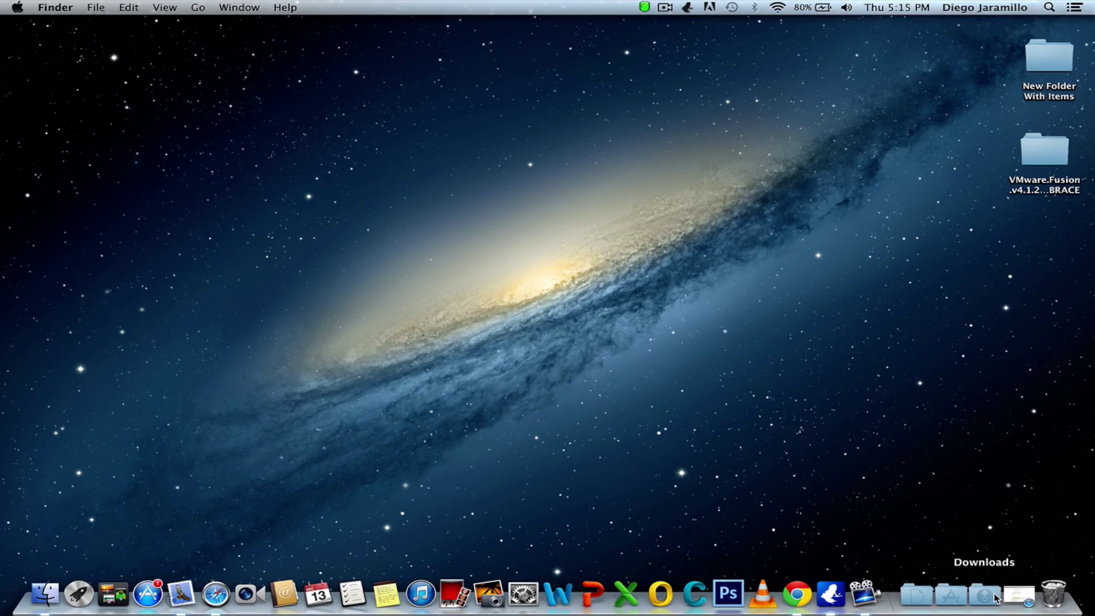
pyautogui.click(1012, 598)
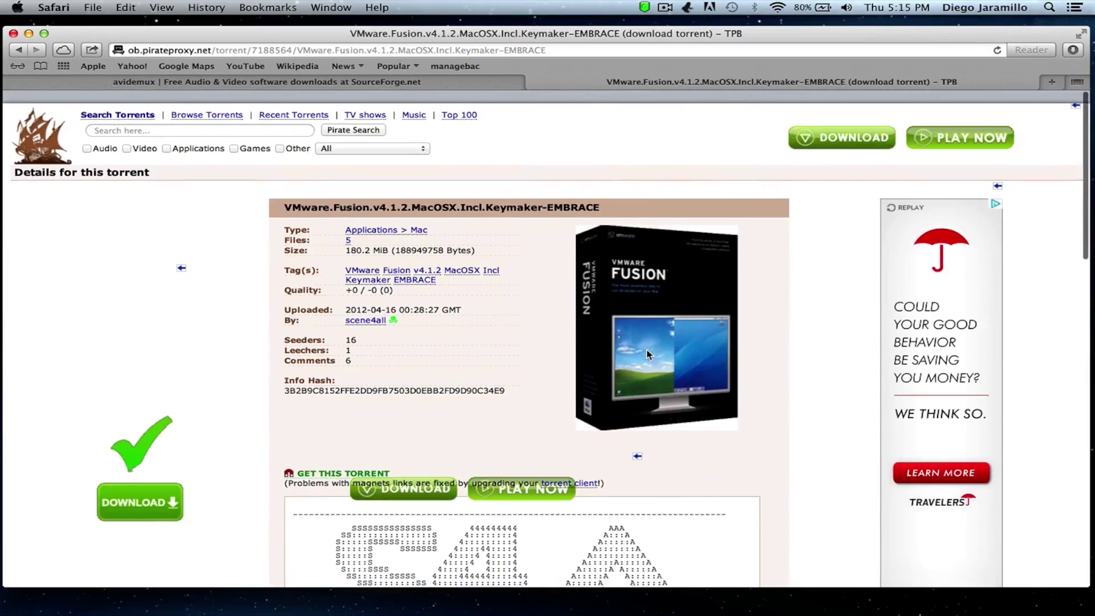
pyautogui.scroll(-5, 648, 354)
pyautogui.scroll(-7, 557, 368)
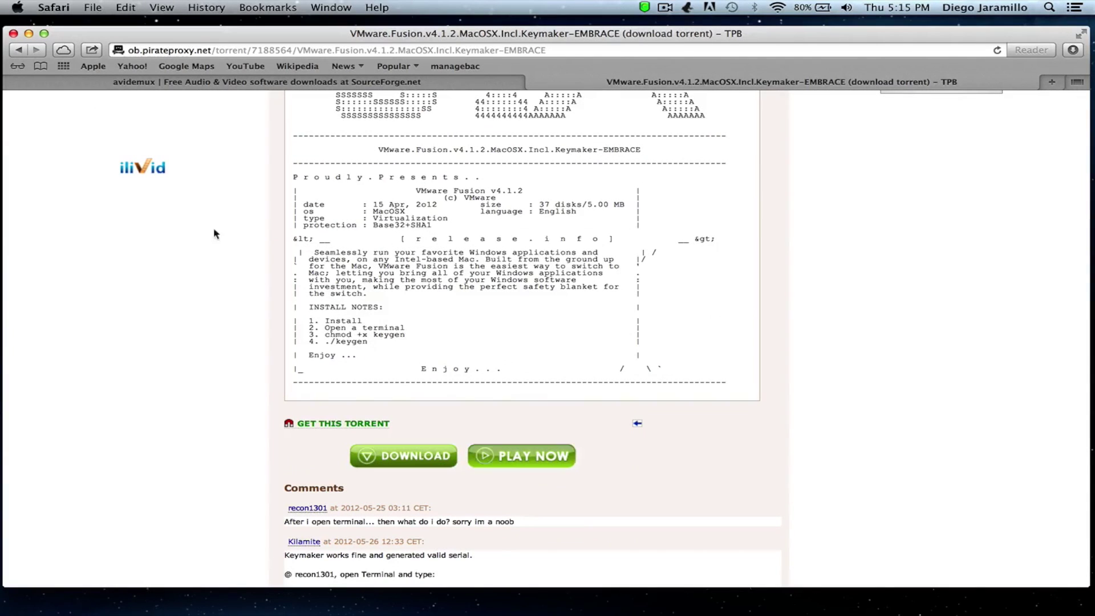
pyautogui.click(29, 34)
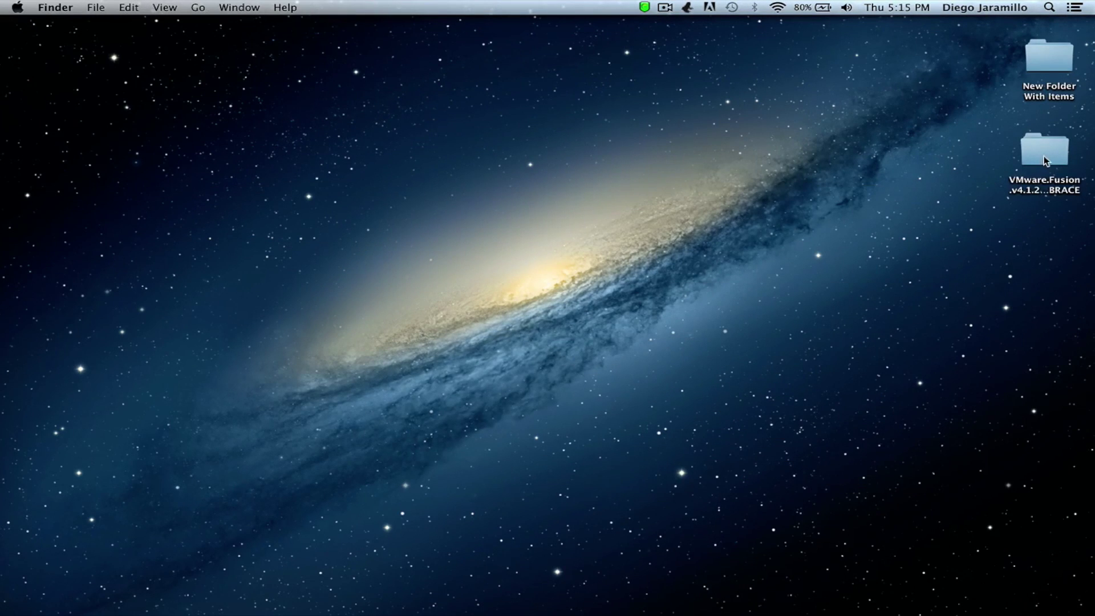
pyautogui.doubleClick(1042, 158)
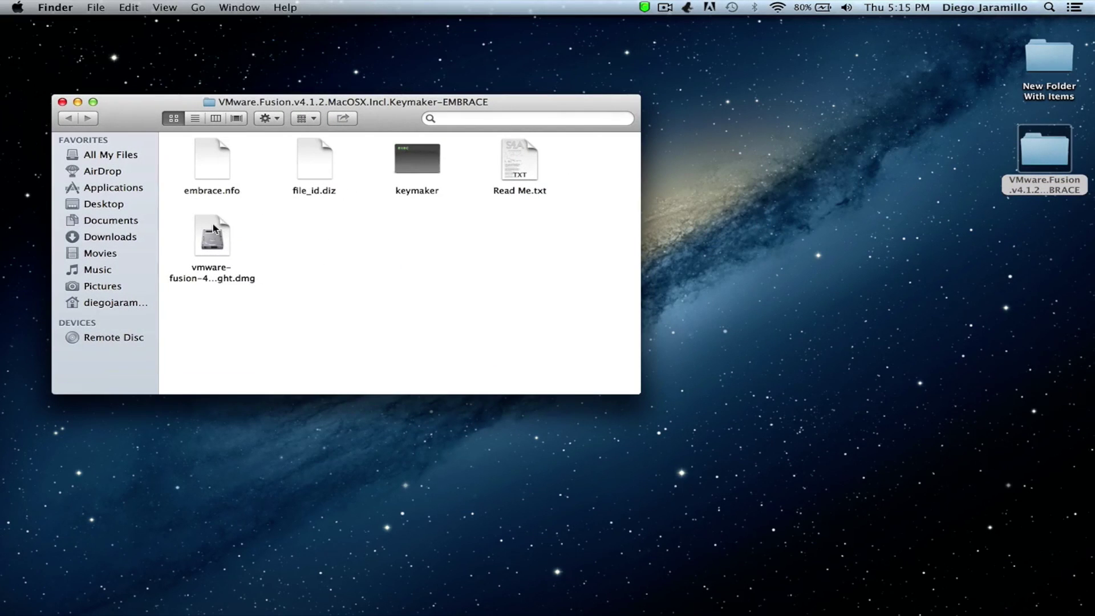
# - Mount the vmware-fusion disk image, drag VMware Fusion into Applications, and close the installer
pyautogui.click(214, 229)
pyautogui.doubleClick(214, 230)
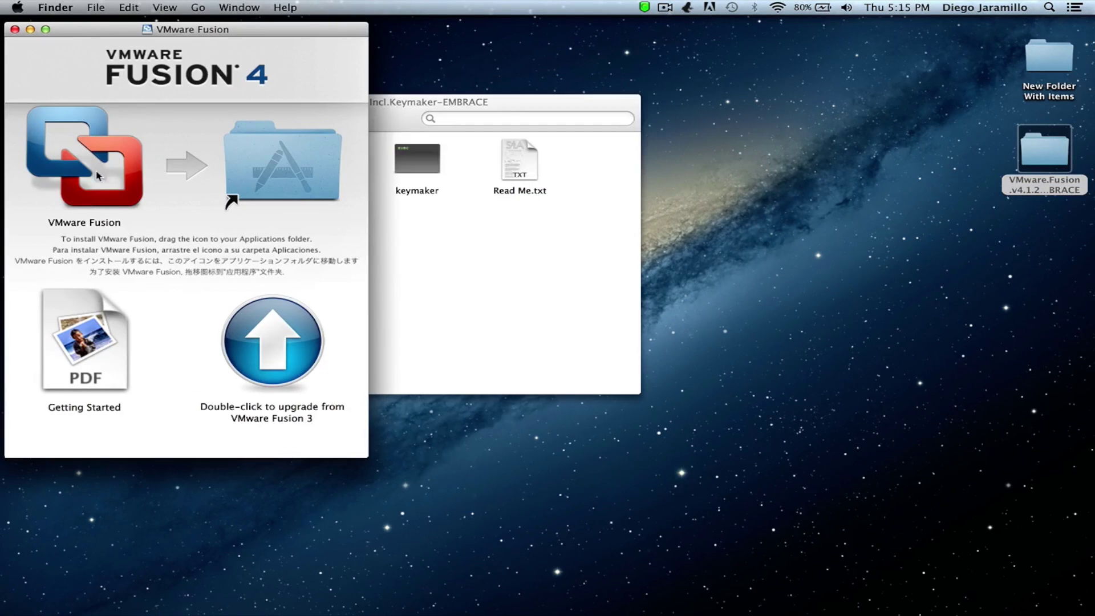
pyautogui.moveTo(86, 169); pyautogui.dragTo(286, 176)
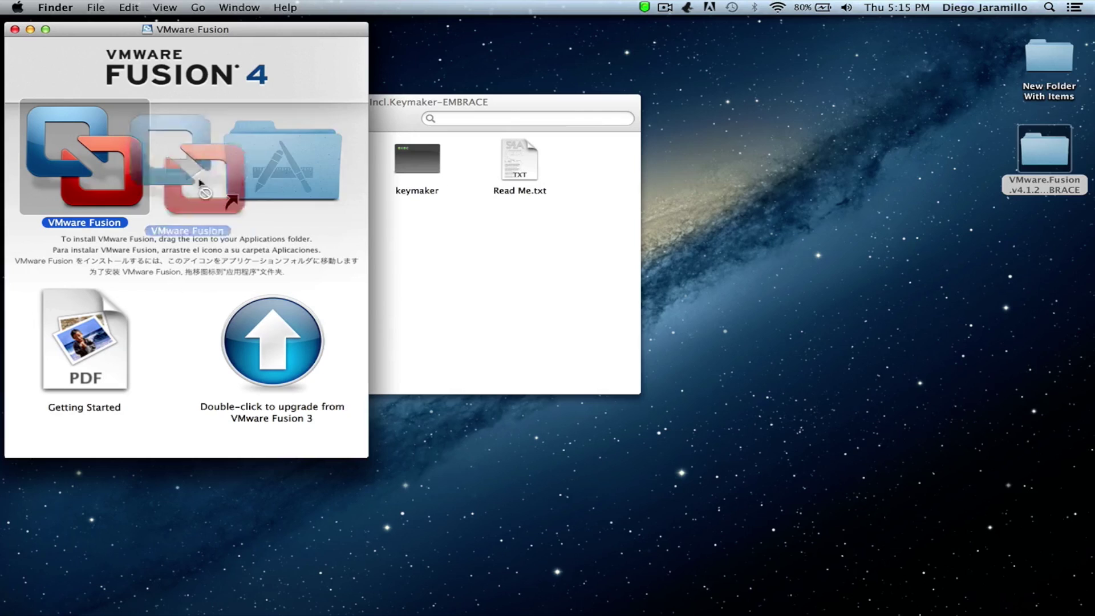
pyautogui.click(15, 29)
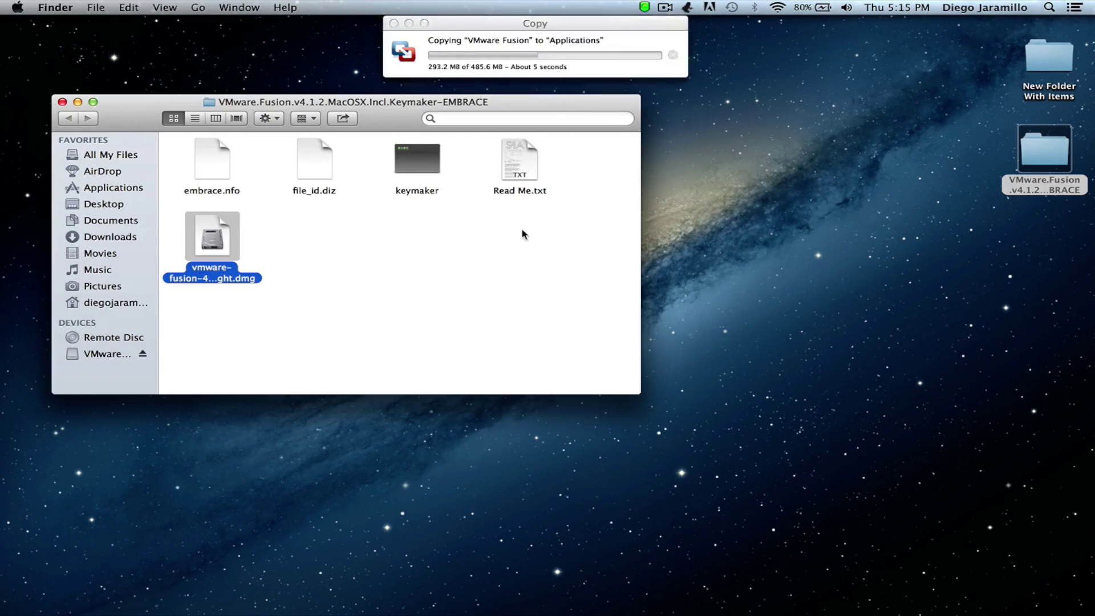
# - Launch Terminal from Spotlight and run chmod +x on the keymaker file
pyautogui.click(1050, 7)
pyautogui.write('ter')
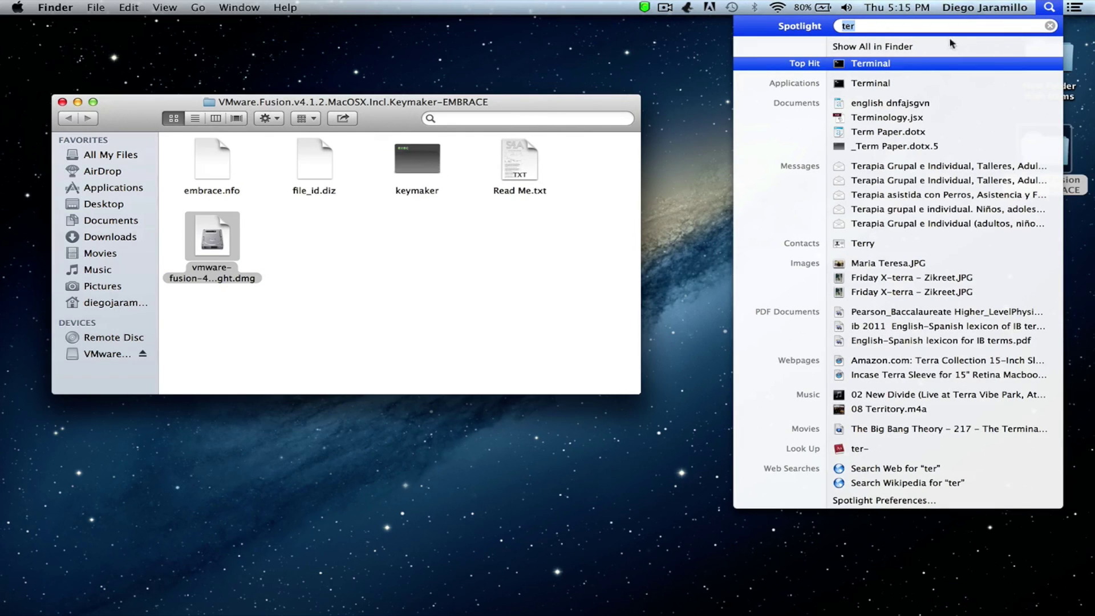
pyautogui.click(891, 62)
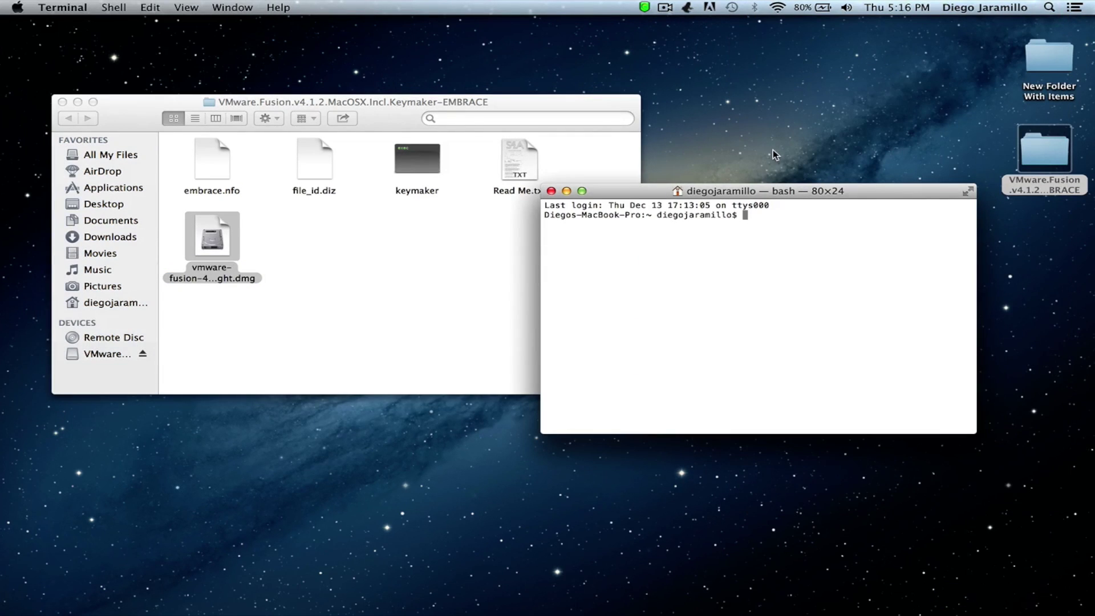
pyautogui.write('ch')
pyautogui.write('mod')
pyautogui.write(' +')
pyautogui.write('x')
pyautogui.click(419, 169)
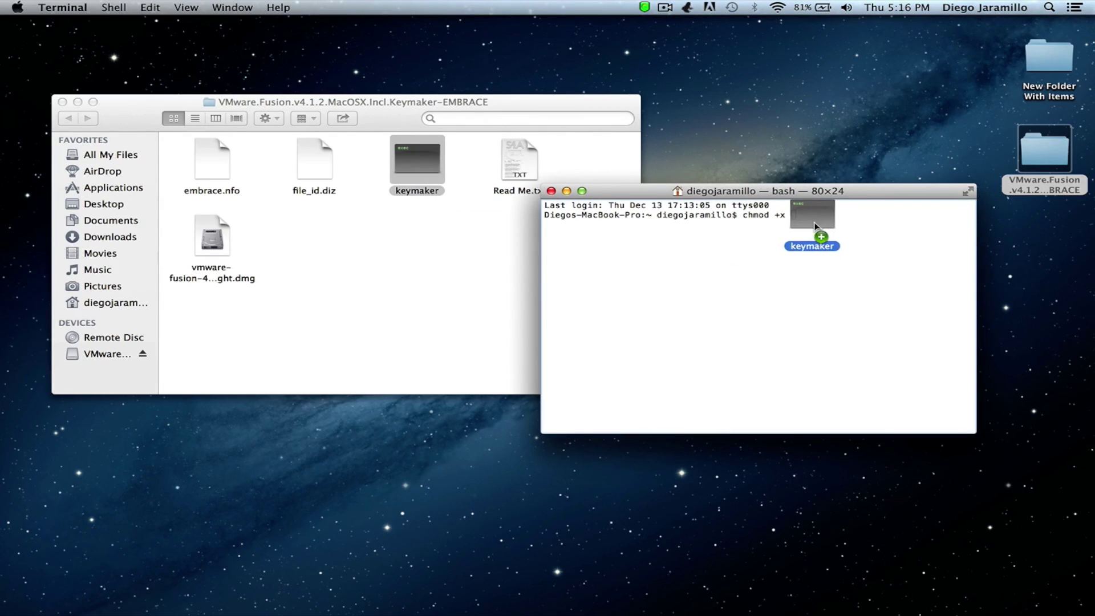
pyautogui.moveTo(419, 166); pyautogui.dragTo(813, 224)
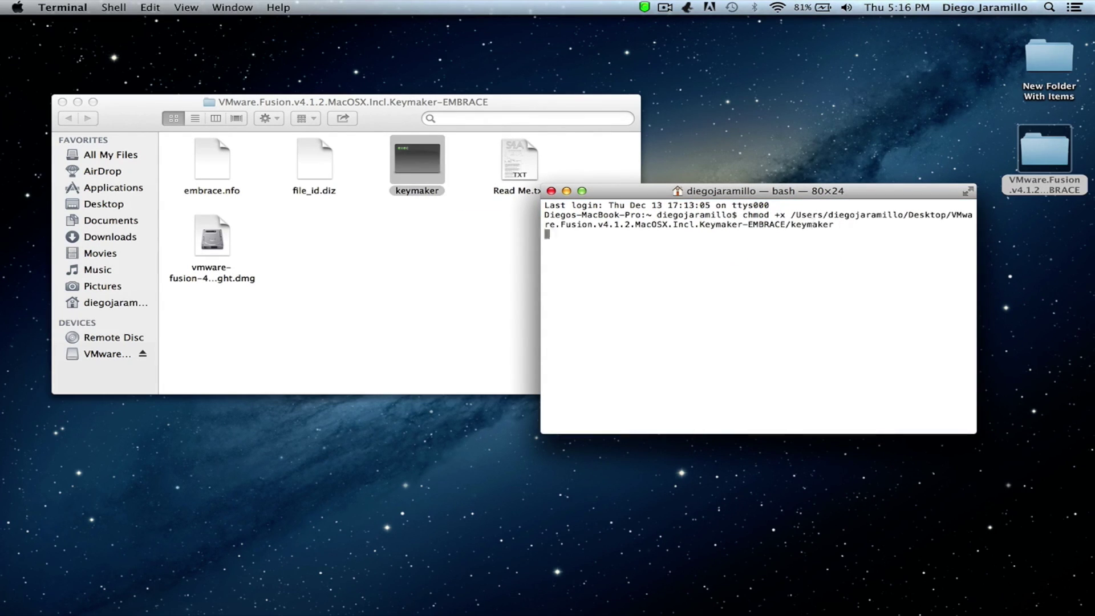
pyautogui.press('Return')
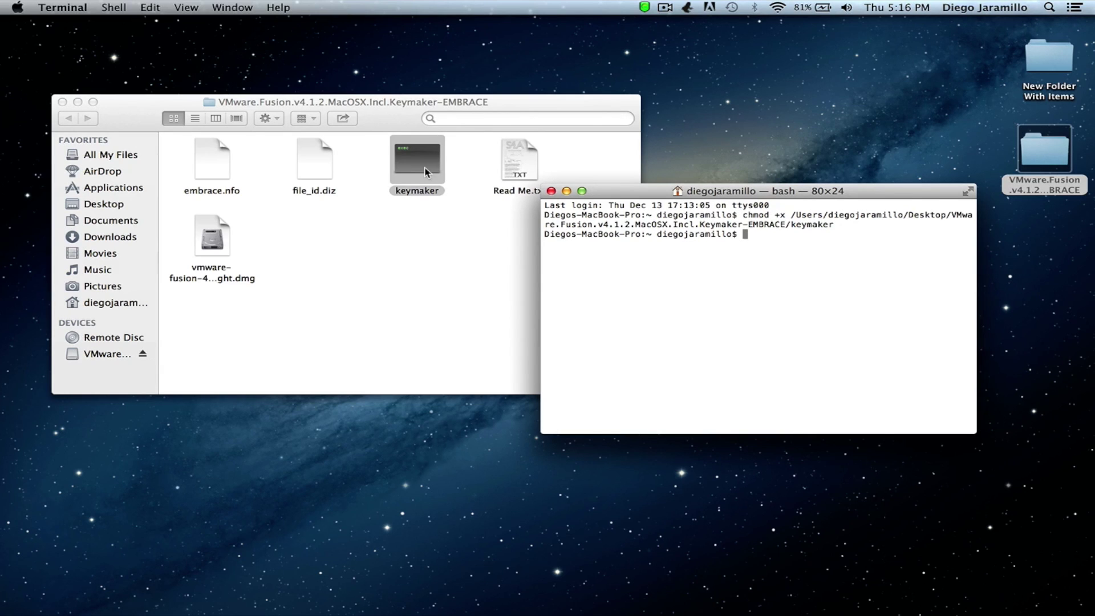
# - Run keymaker in Terminal to print a VMware Fusion serial number
pyautogui.moveTo(425, 171); pyautogui.dragTo(774, 244)
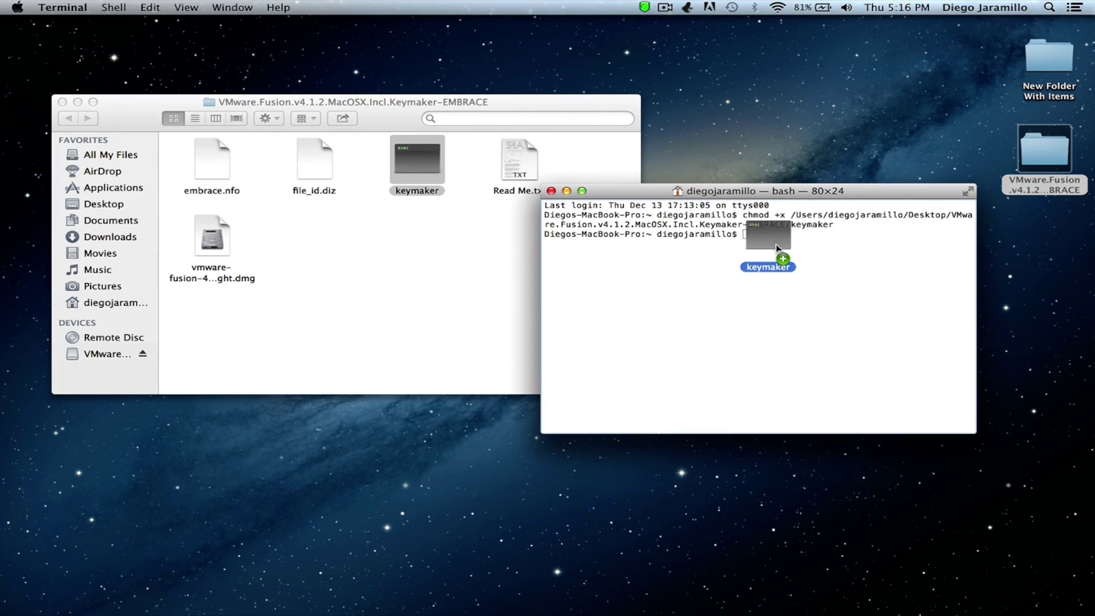
pyautogui.press('Return')
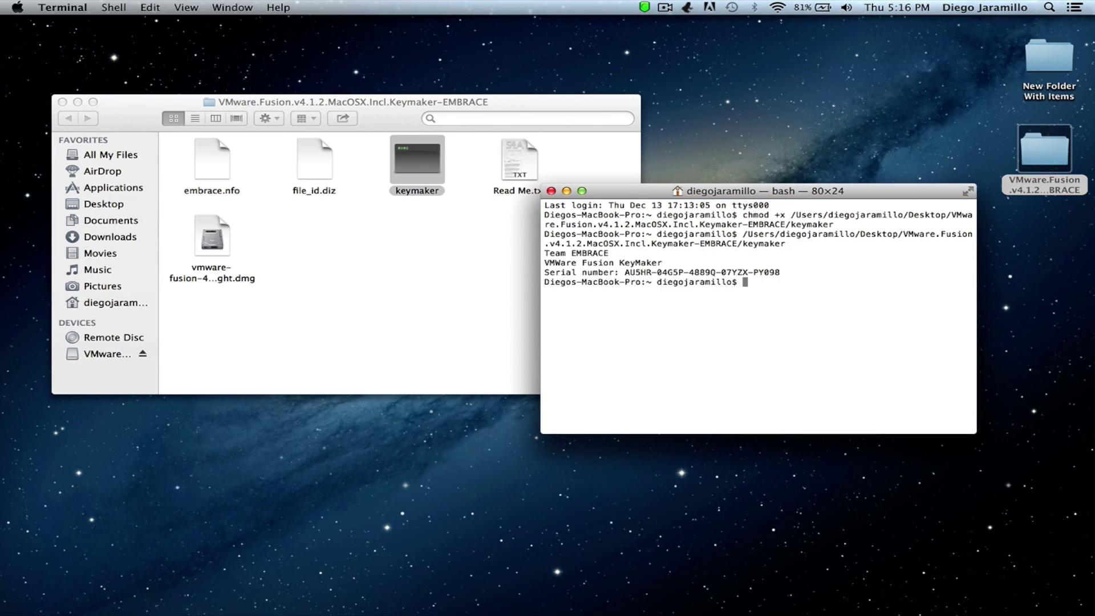
pyautogui.press('Return')
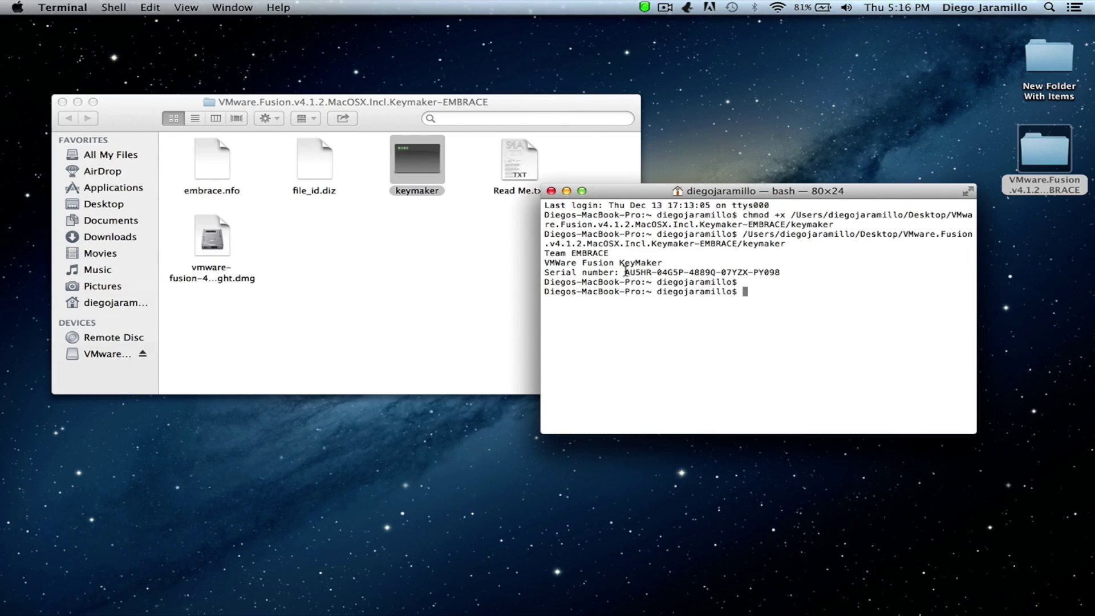
# - Copy the keymaker serial with Cmd+C, then start VMware Fusion from the Dock's Applications stack
pyautogui.moveTo(783, 272); pyautogui.dragTo(624, 272)
pyautogui.press('super+c')
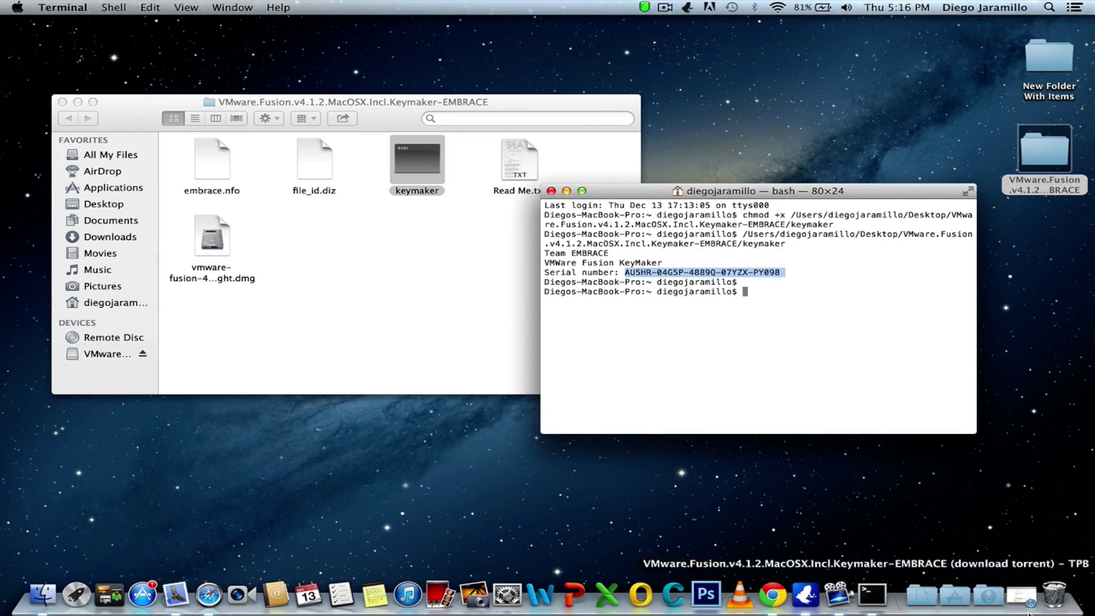
pyautogui.click(950, 596)
pyautogui.scroll(-3, 909, 409)
pyautogui.scroll(-10, 810, 379)
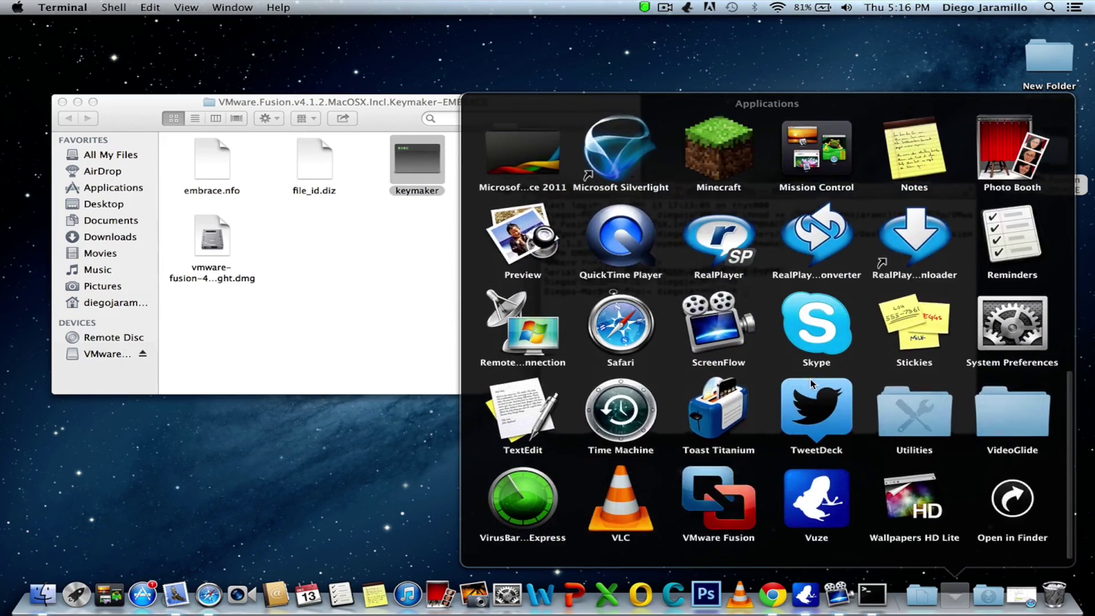
pyautogui.click(712, 522)
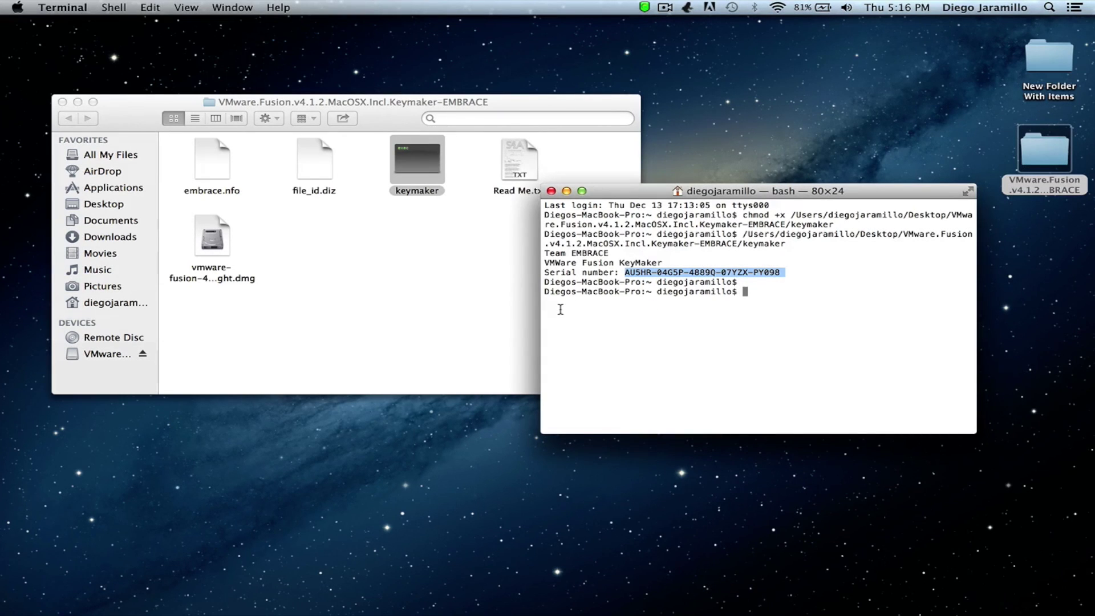
# - Confirm opening the downloaded app, enter the admin password, and answer the usage-statistics prompt
pyautogui.click(658, 250)
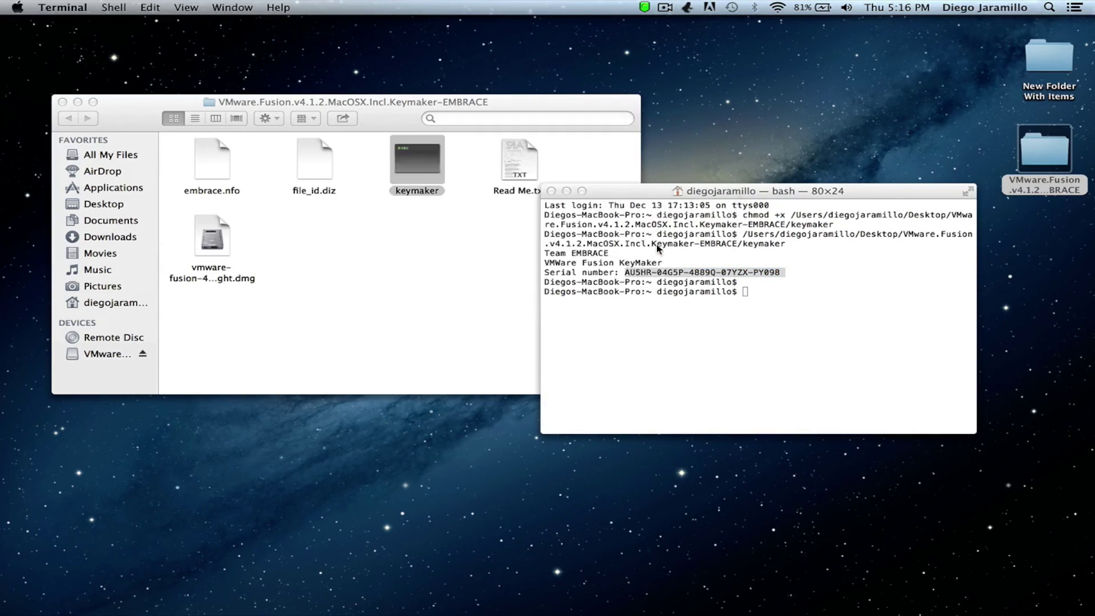
pyautogui.press('Return')
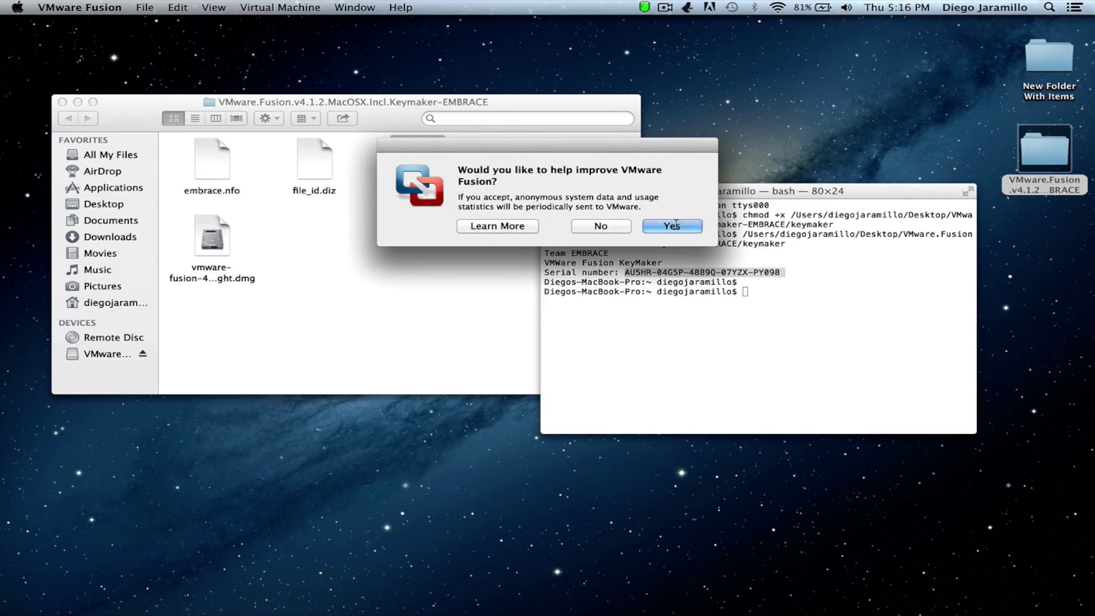
pyautogui.click(616, 228)
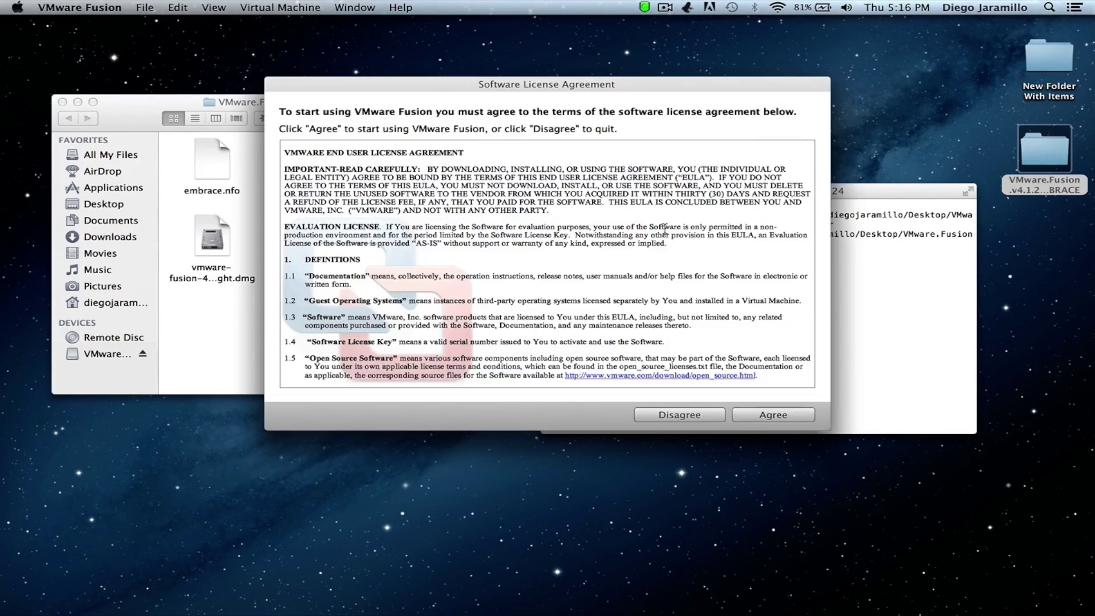
# - Accept the license agreement, paste the generated serial as the key, and authorize with the password
pyautogui.click(753, 416)
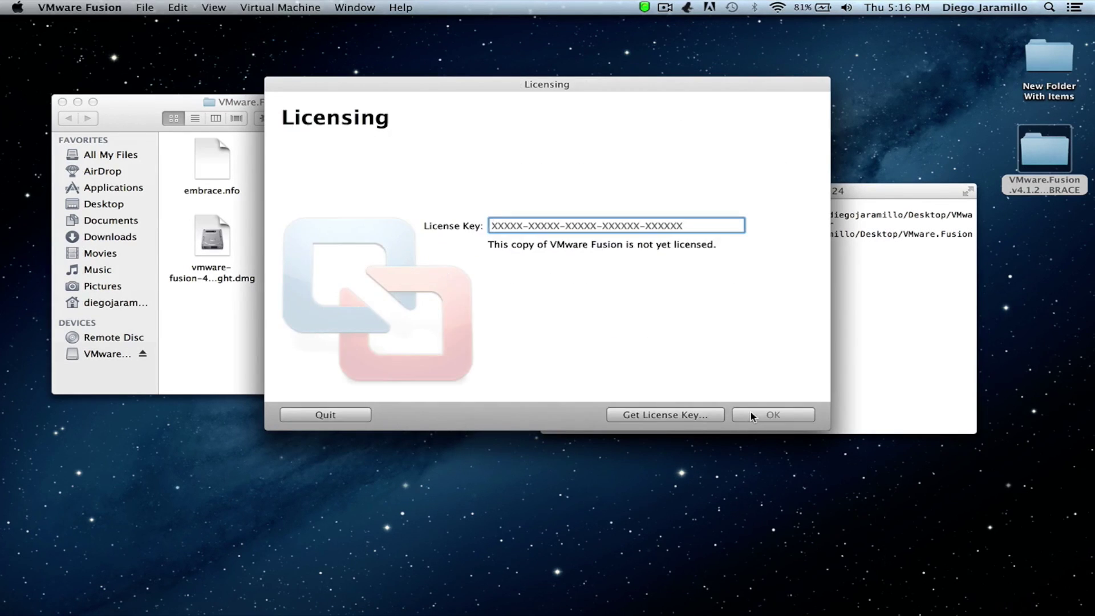
pyautogui.press('super+v')
pyautogui.click(754, 414)
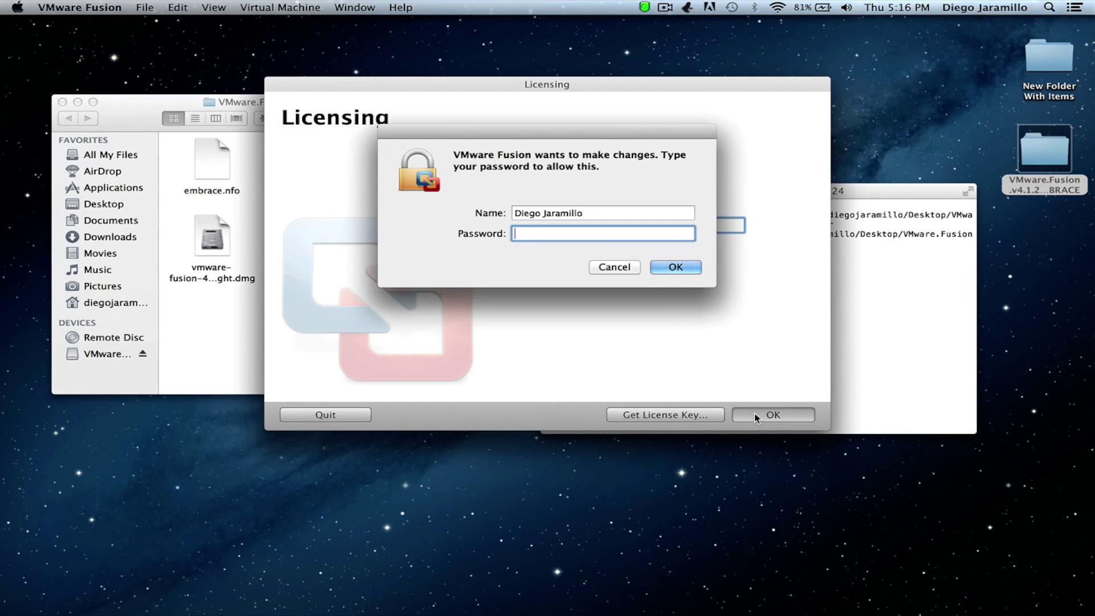
pyautogui.write('•••••••••••')
pyautogui.press('Return')
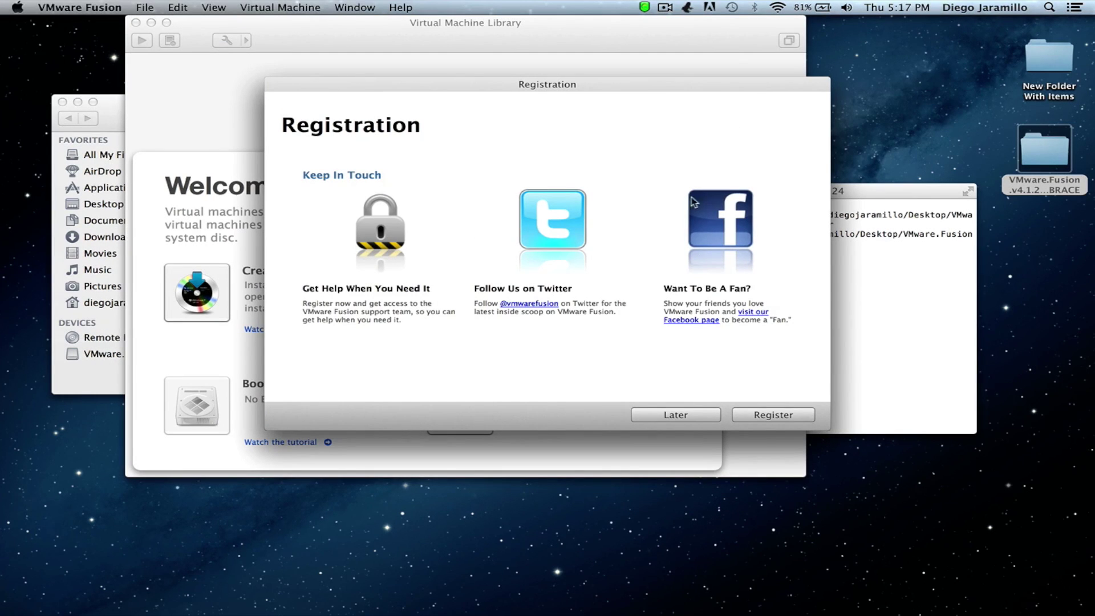
# - Bring the Terminal window with the keymaker serial output in front of the Registration dialog
pyautogui.click(945, 351)
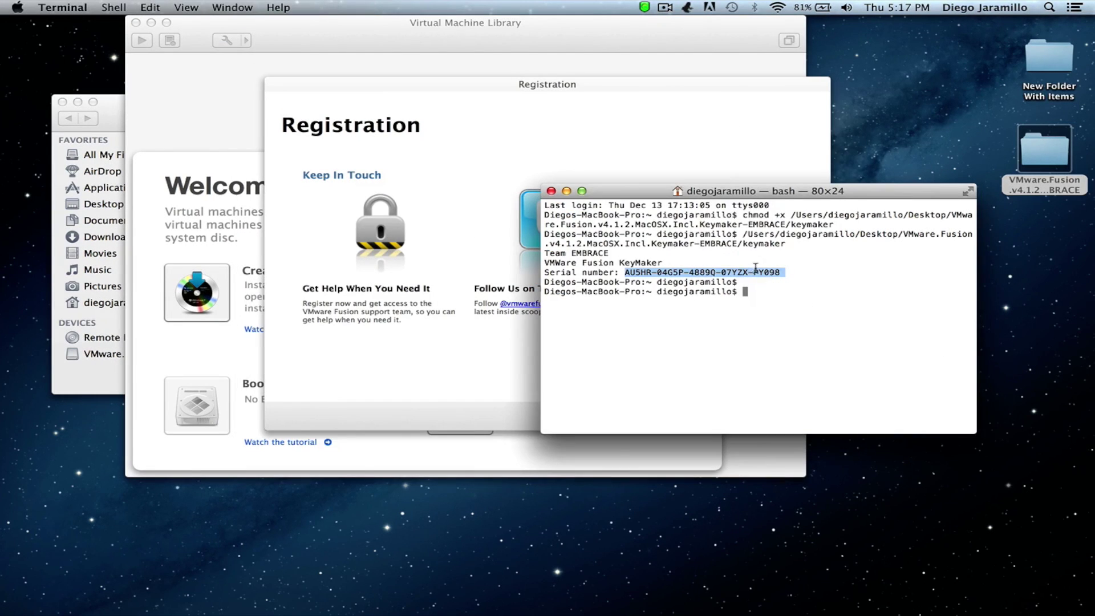